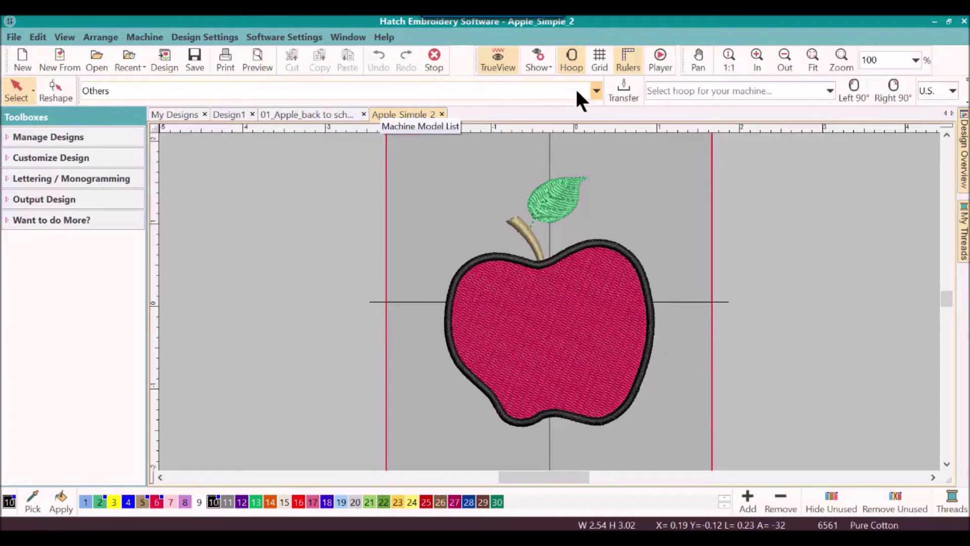
Step: Switch the hoop to RiCOMA EM1010 (110 X 110) 4.3" X 4.3" and select the apple design
left_click(829, 90)
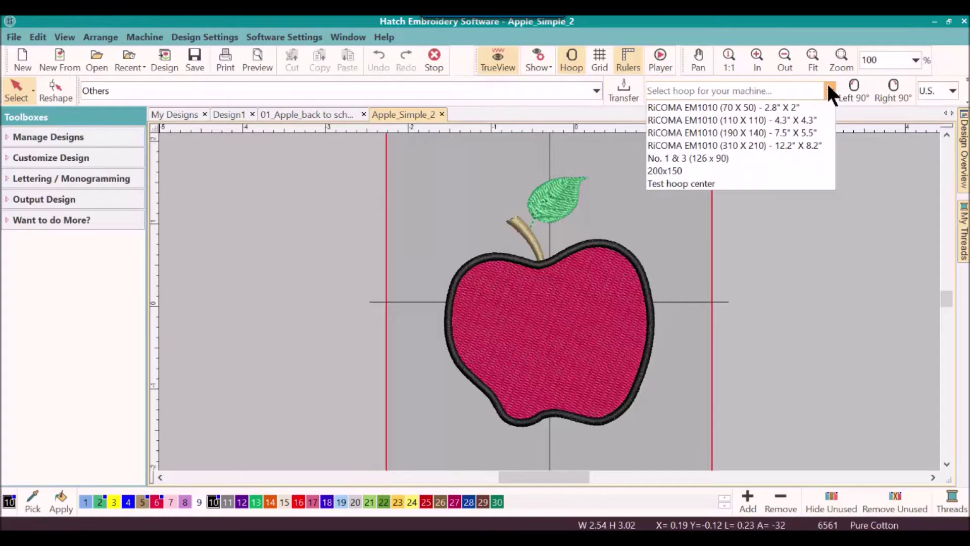
left_click(814, 120)
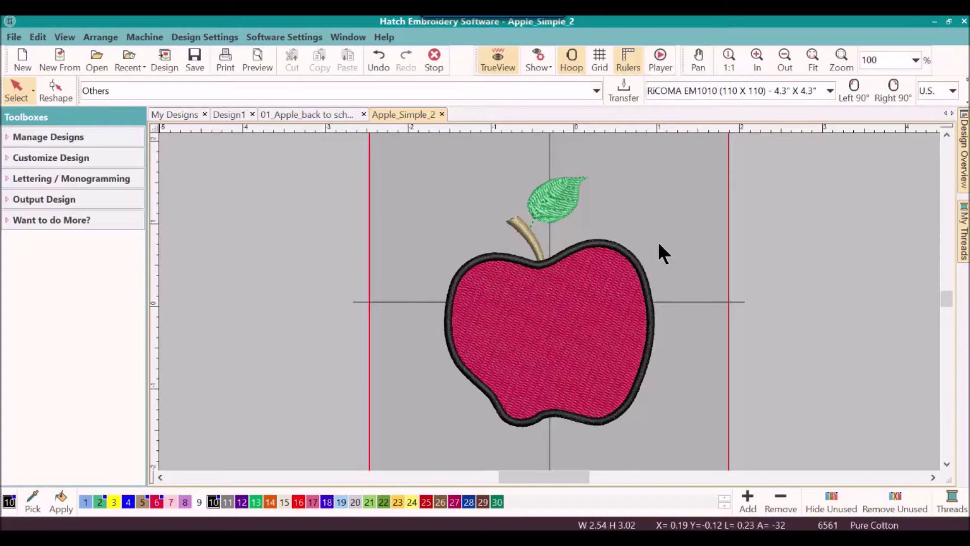
left_click(606, 297)
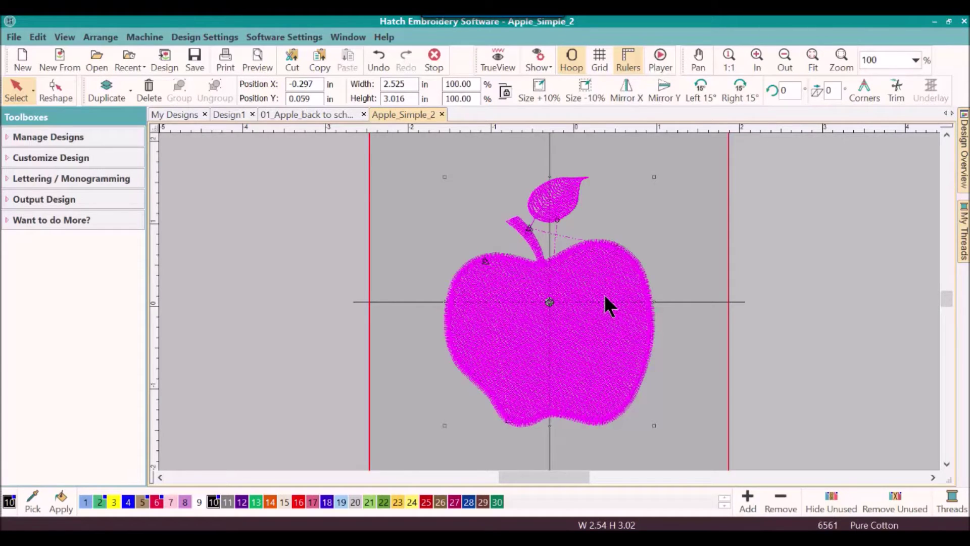
key("t")
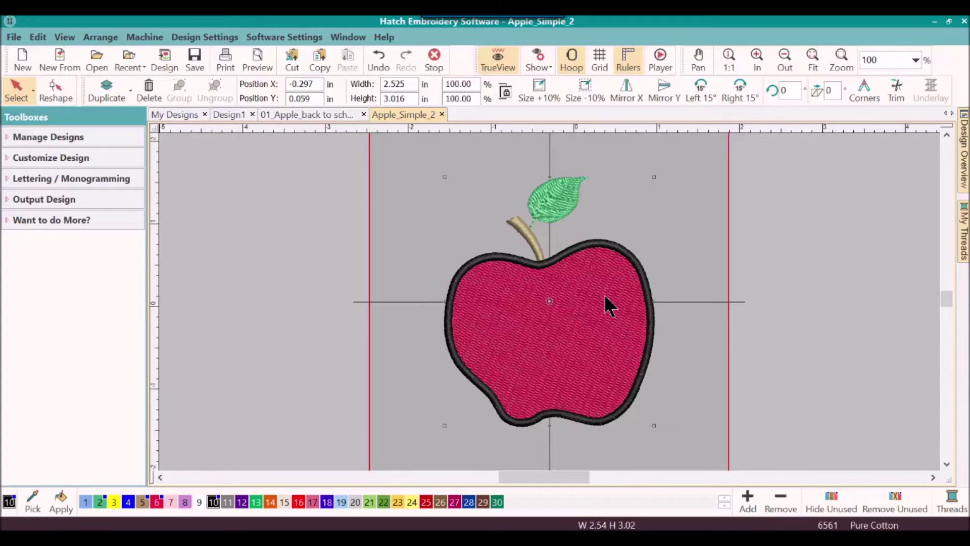
left_click(594, 329)
Step: Scale the apple up 10% four times and down 10% once to 3.327 × 3.974 in, then save
left_click(537, 85)
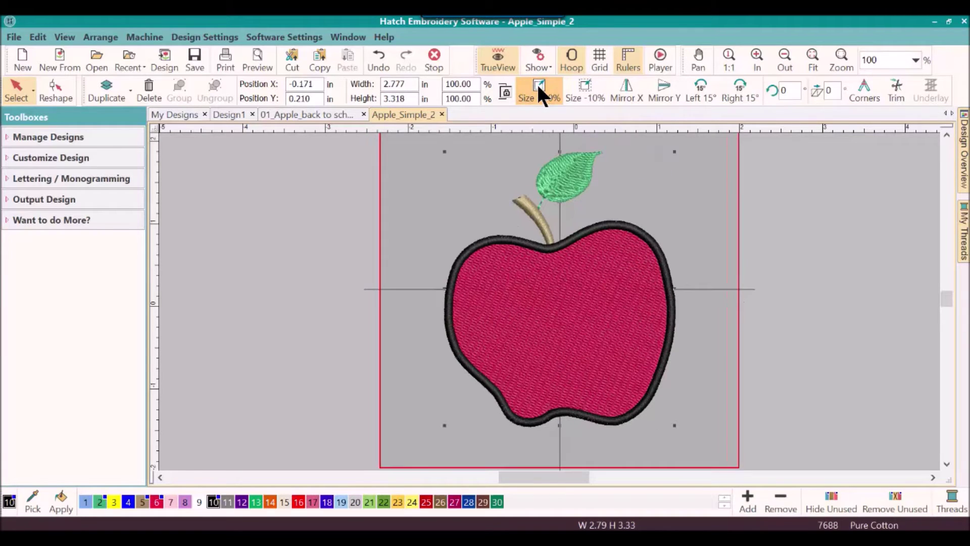
left_click(537, 82)
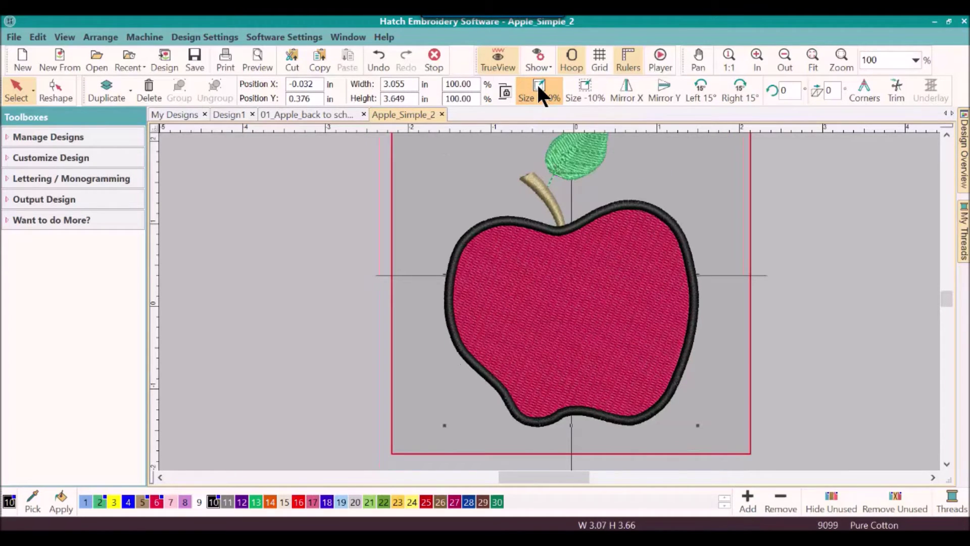
left_click(537, 83)
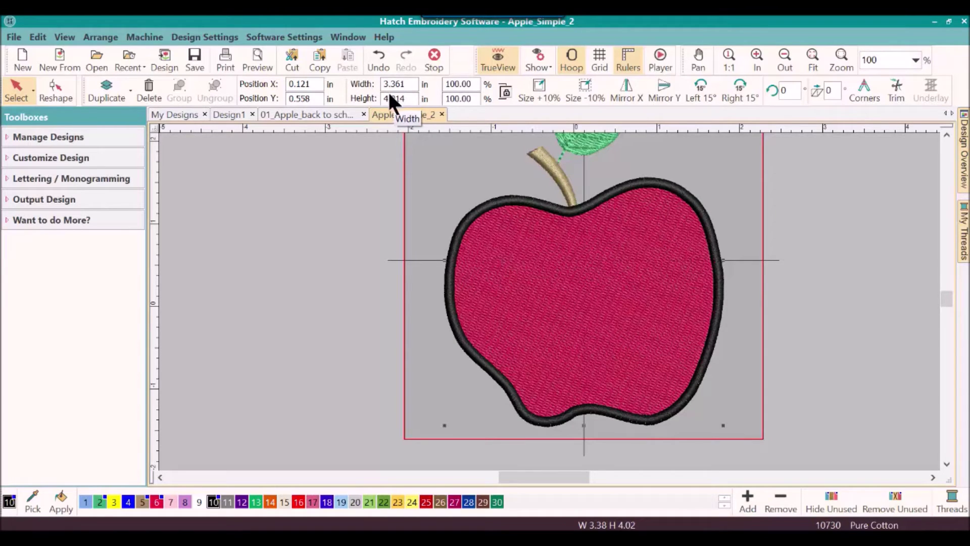
left_click(542, 86)
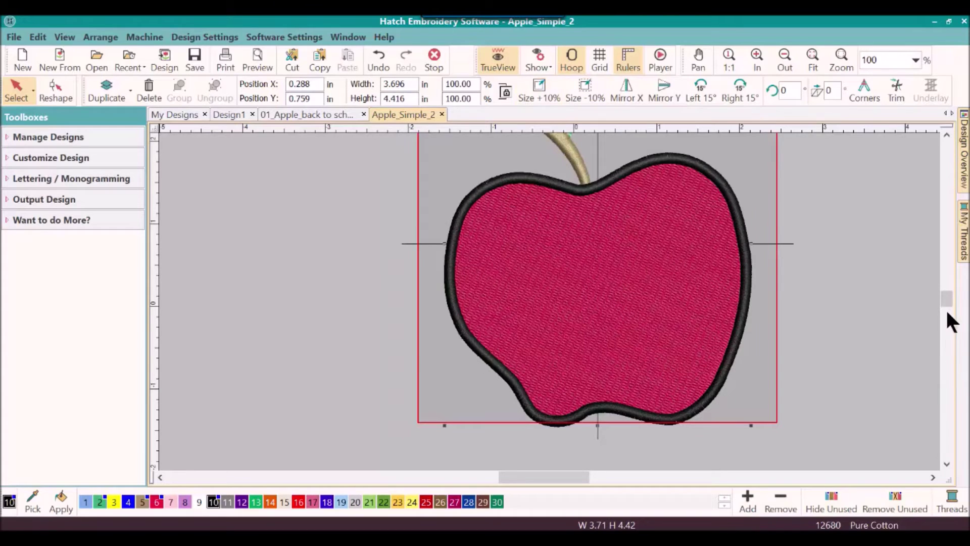
left_click_drag(943, 298, 943, 298)
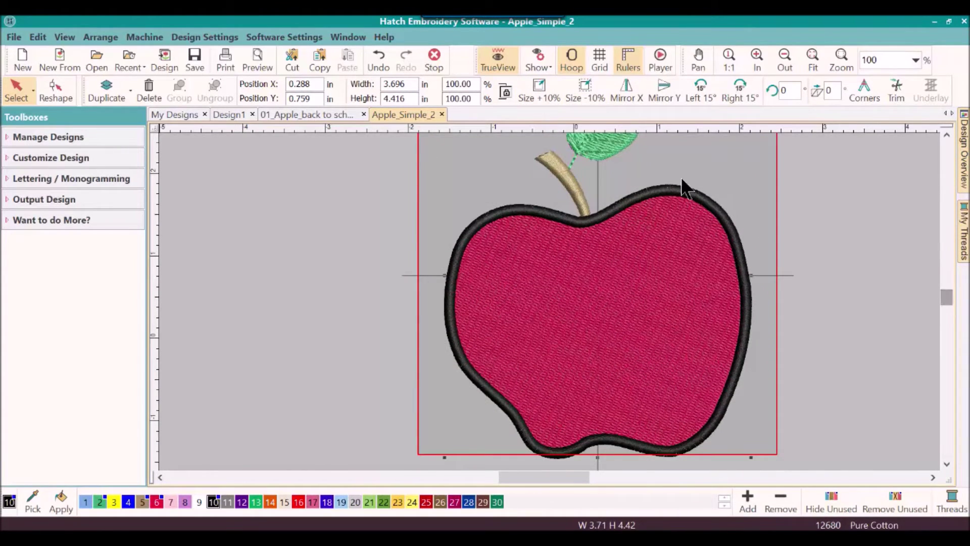
left_click(585, 86)
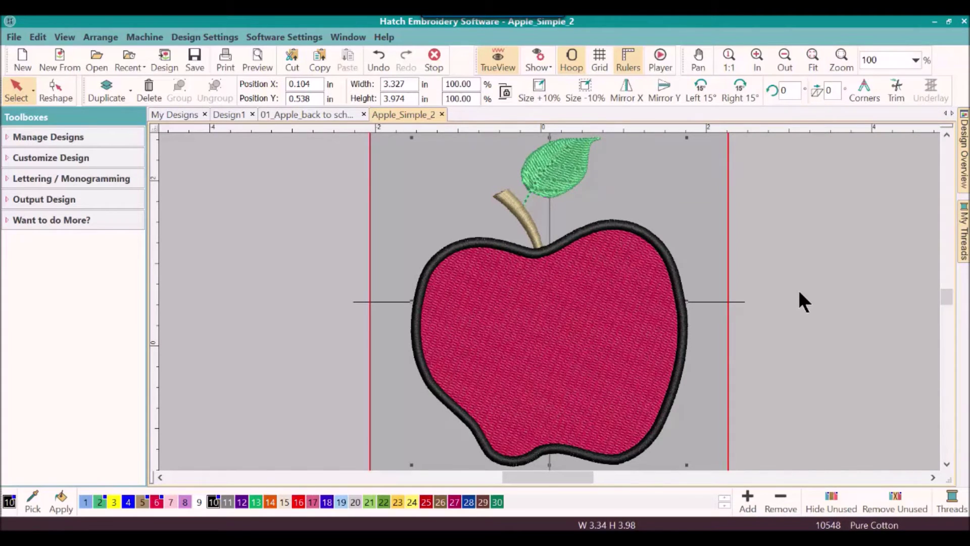
left_click(192, 55)
Step: Deselect the apple and add the name as new Block2 lettering at 0.394 in height
left_click(202, 258)
left_click(7, 181)
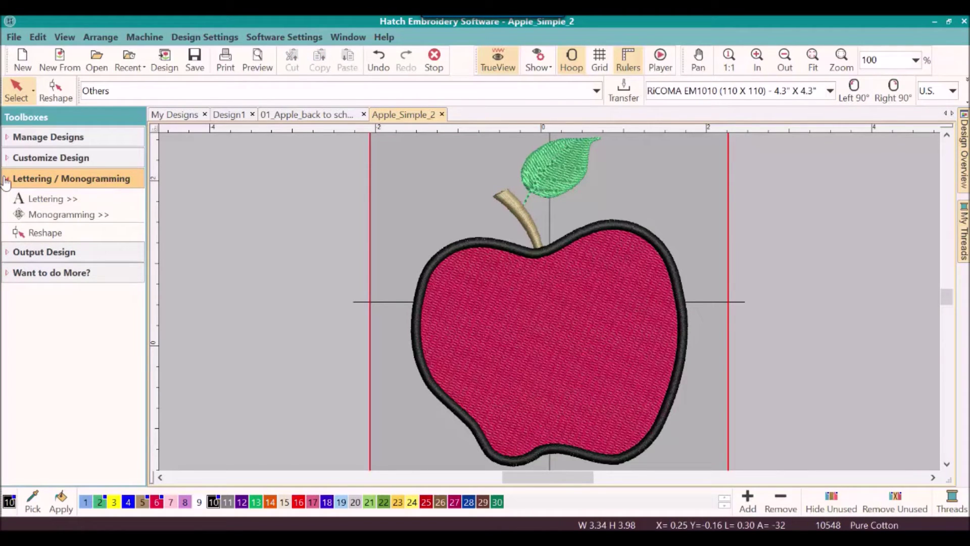
left_click(45, 200)
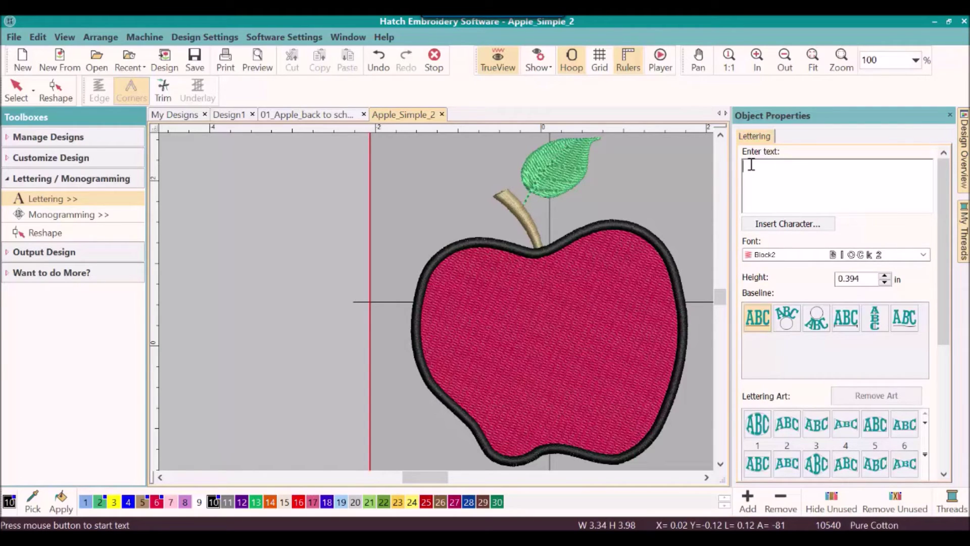
type("Ryan")
key("Return")
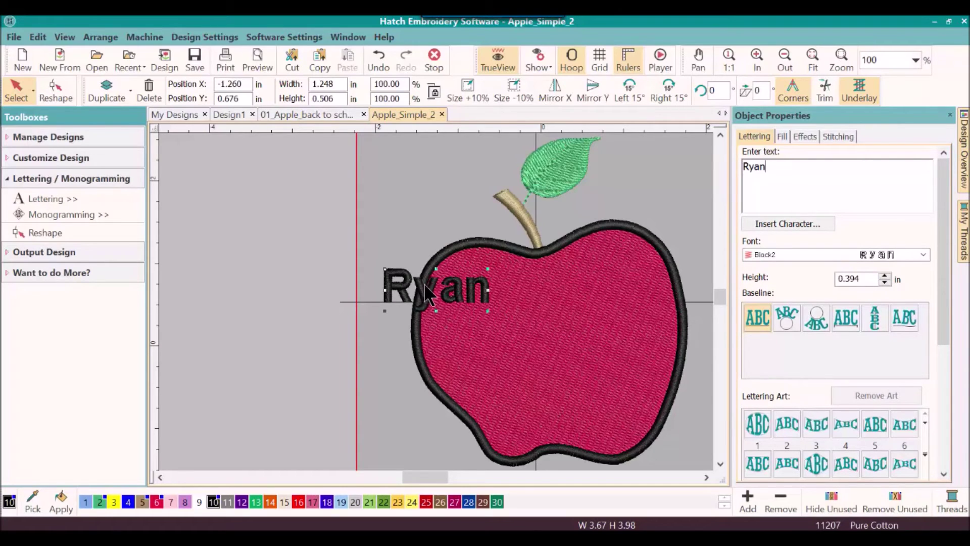
Step: Move the name lettering onto the red apple body, recolour it with blue swatch 4, and lower it slightly
left_click_drag(427, 293, 525, 313)
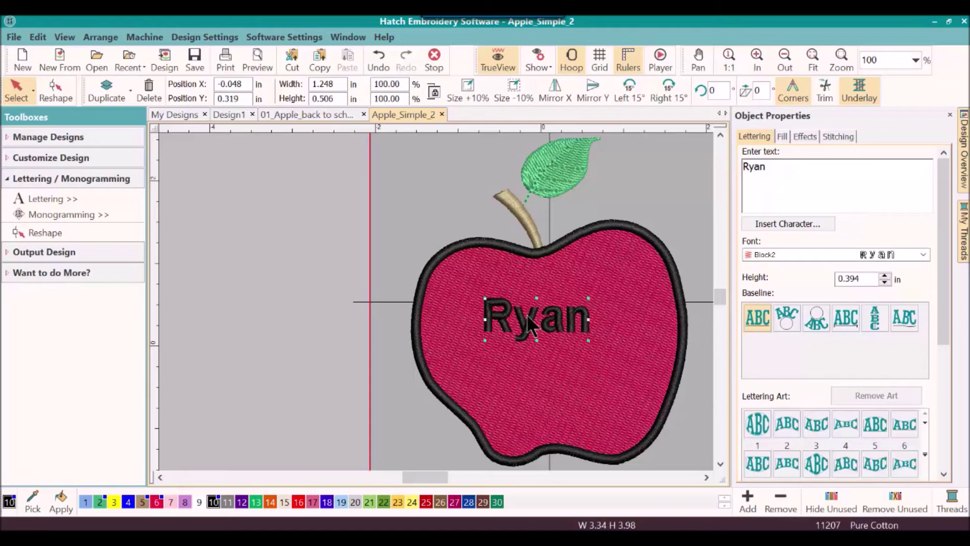
left_click_drag(527, 324, 539, 316)
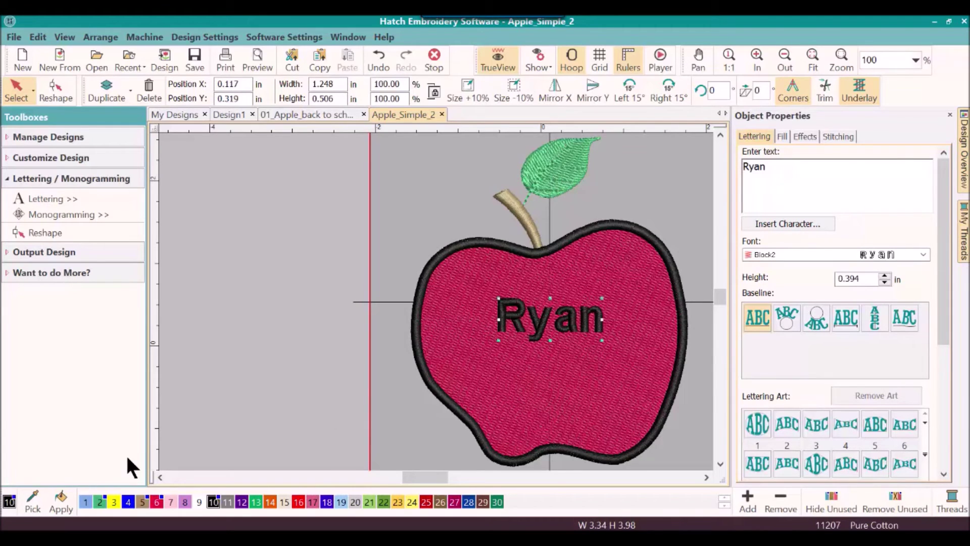
left_click(129, 503)
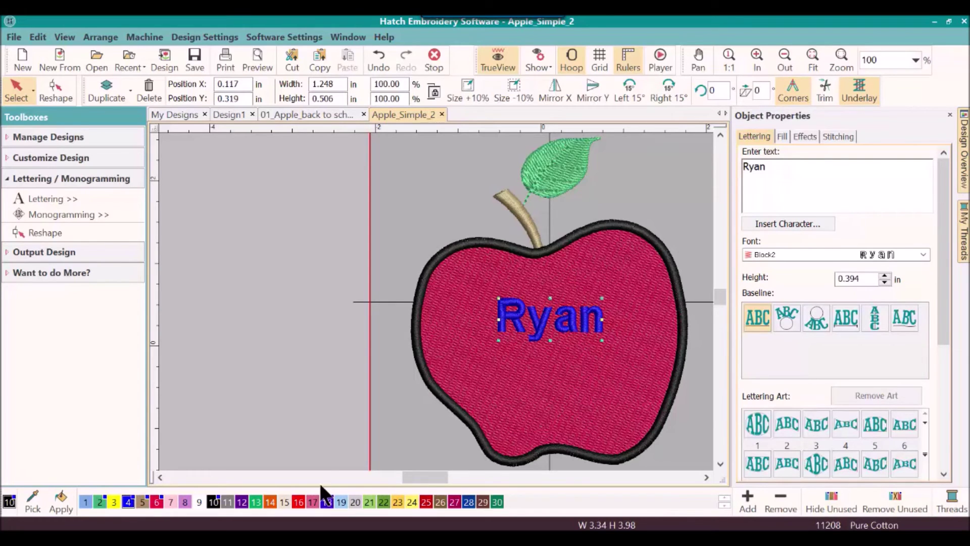
left_click_drag(544, 318, 544, 337)
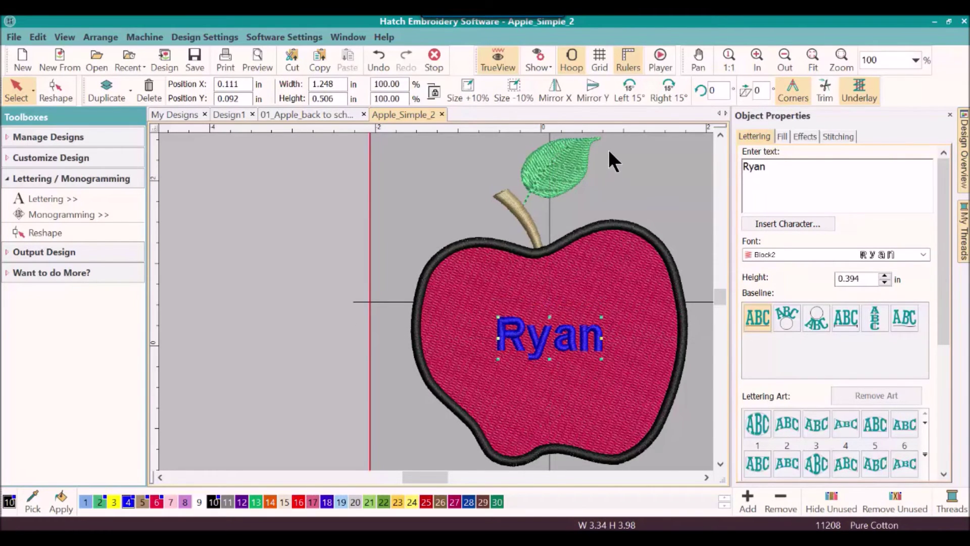
Step: Enlarge the name lettering 10% four times to 0.576 in height and centre it on the apple
left_click(466, 89)
left_click(467, 88)
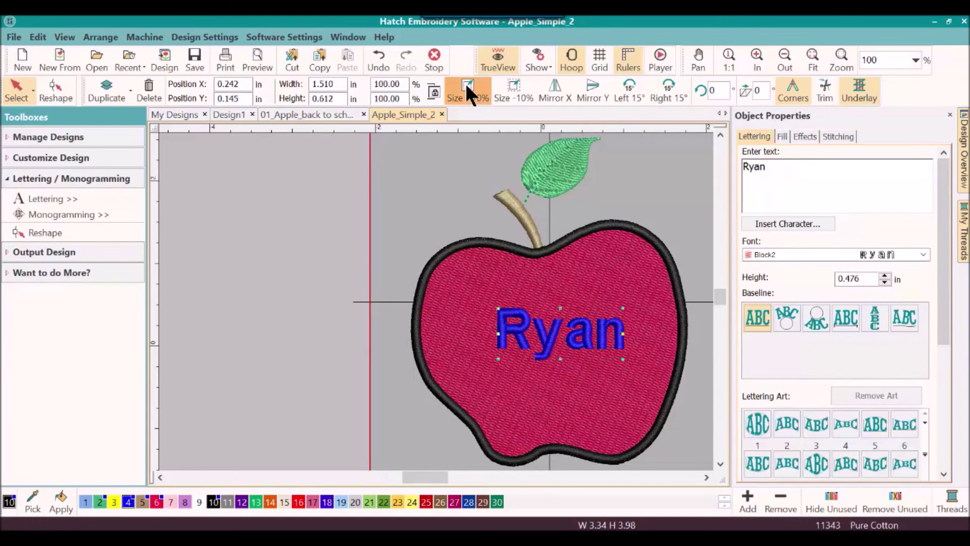
left_click(465, 83)
left_click(465, 82)
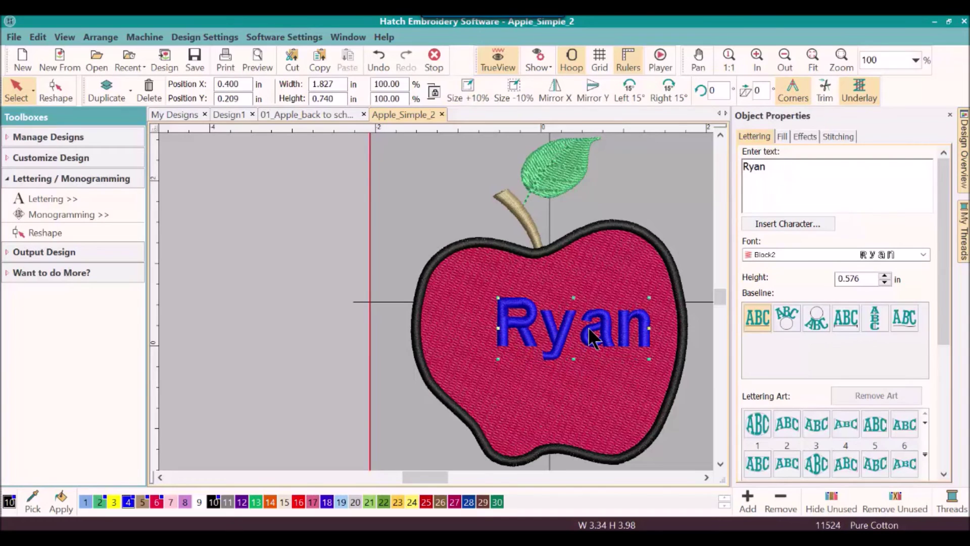
left_click_drag(589, 327, 564, 335)
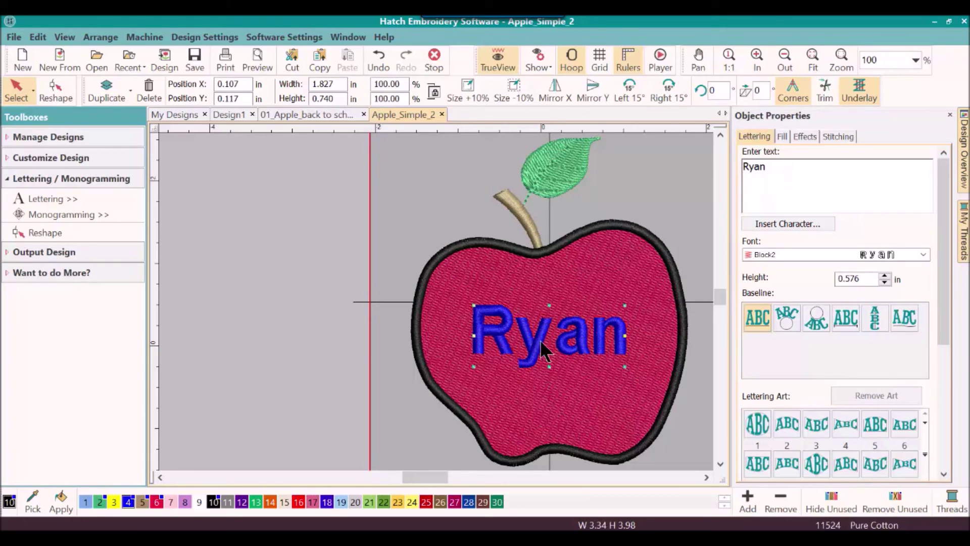
left_click_drag(945, 238, 946, 384)
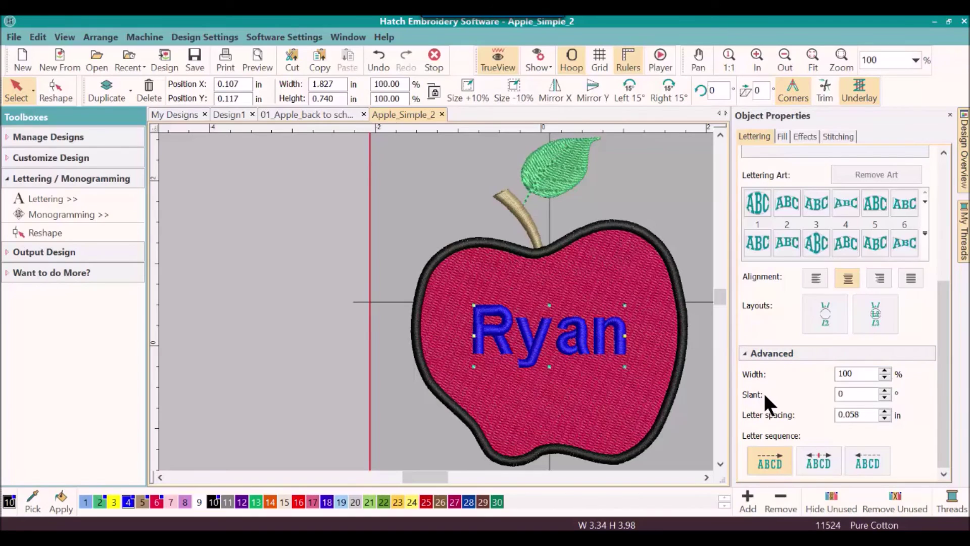
Step: Slant the lettering 25° (after trying 35°), nudge it back to centre, and deselect it
left_click(849, 392)
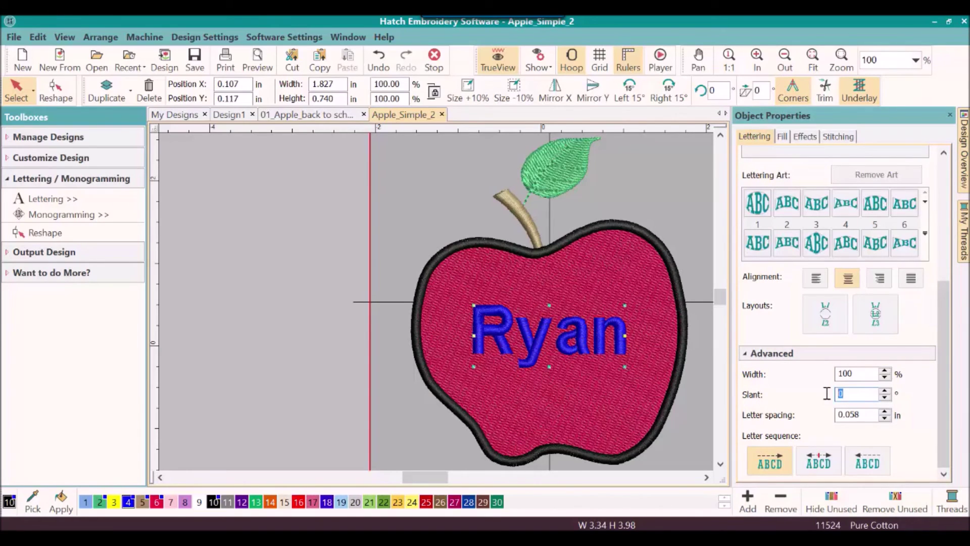
type("35")
key("Return")
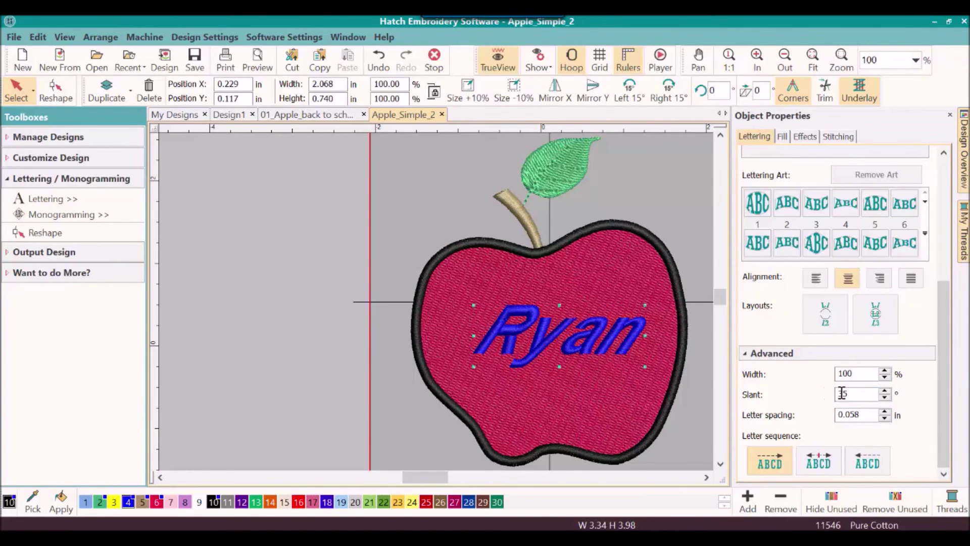
double_click(834, 394)
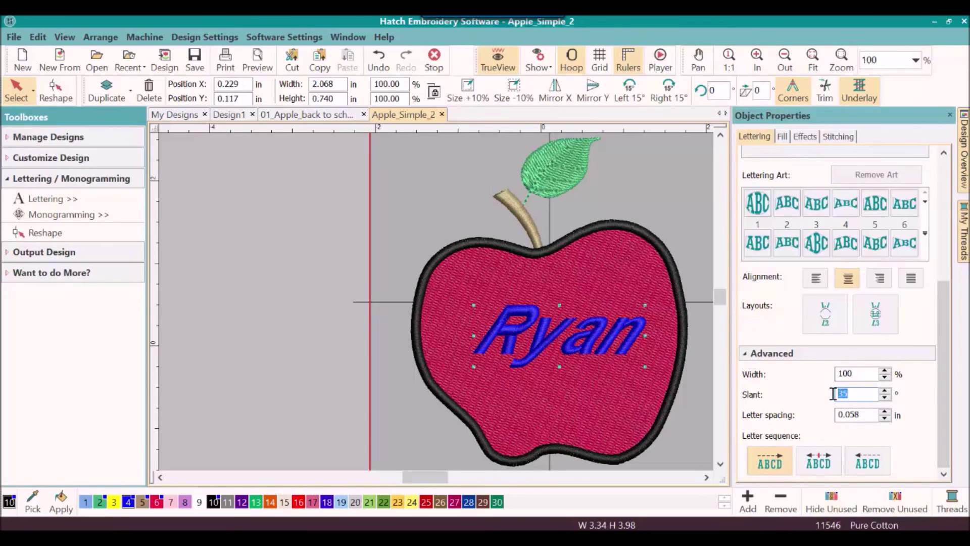
type("25")
key("Return")
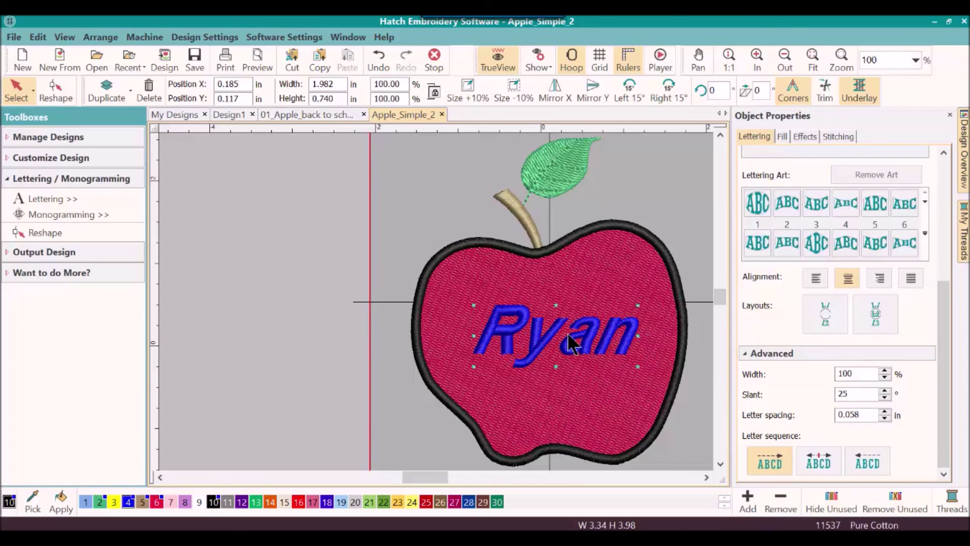
left_click_drag(567, 335, 563, 335)
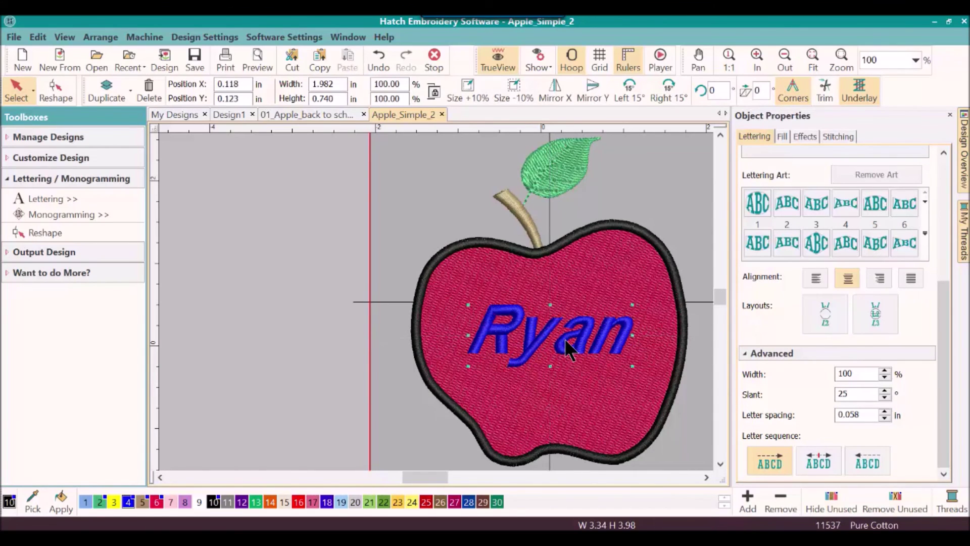
left_click(303, 407)
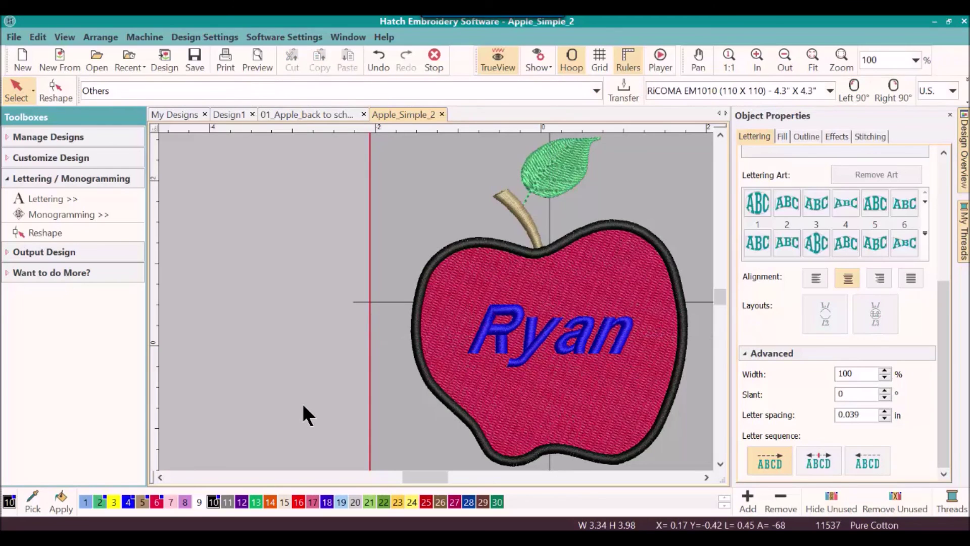